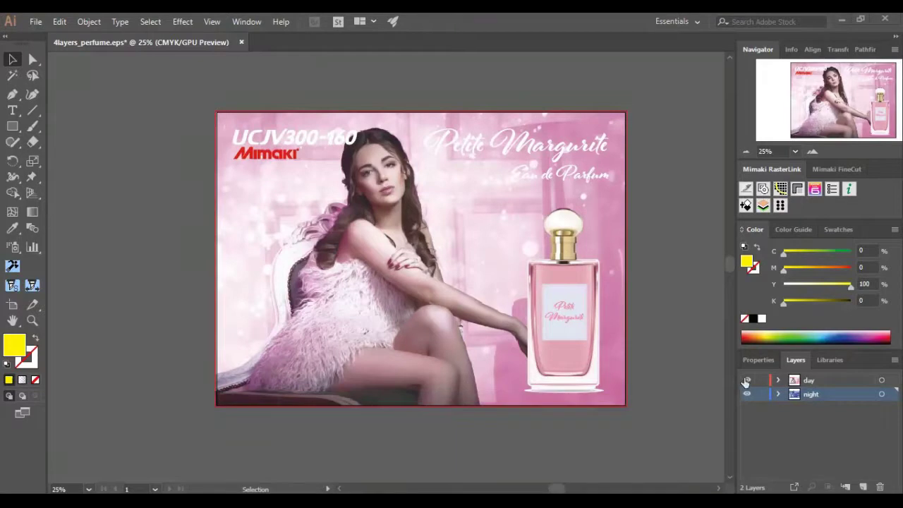
Toggle the day layer to preview night, then create four print layers: day, white, black, night
click(745, 379)
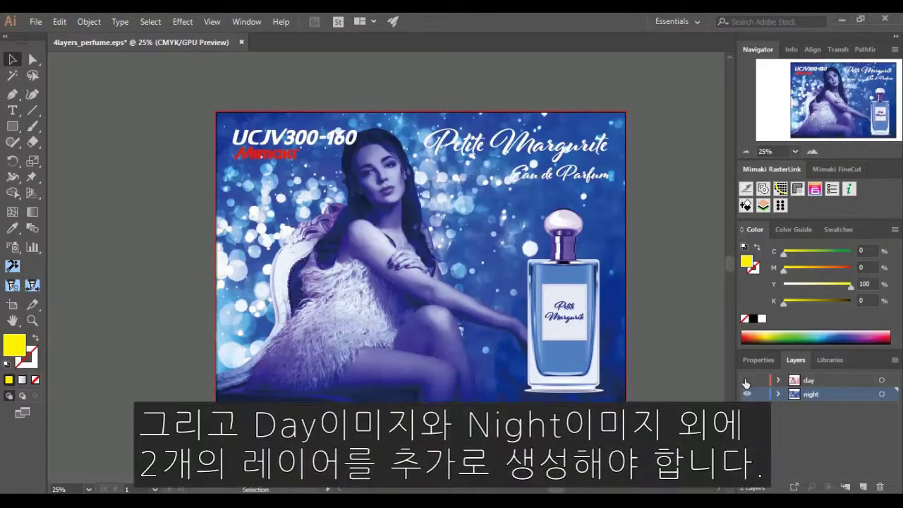
click(745, 379)
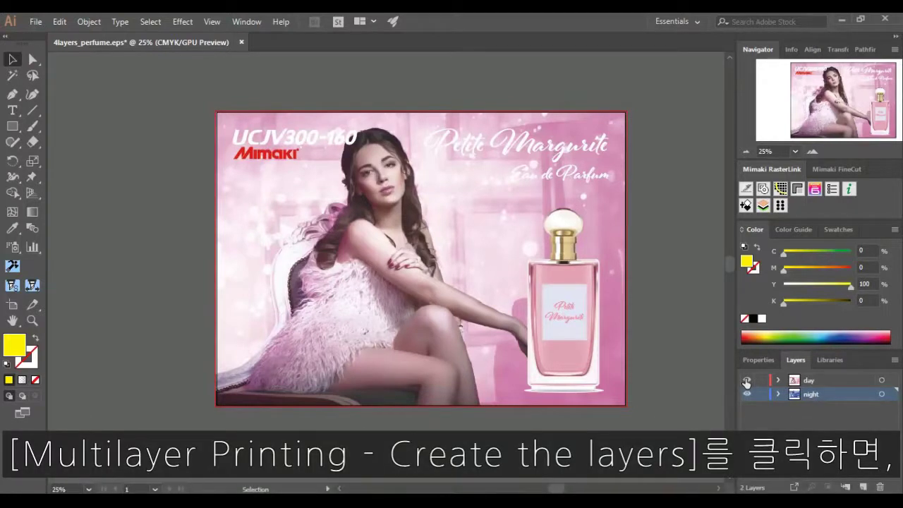
click(745, 205)
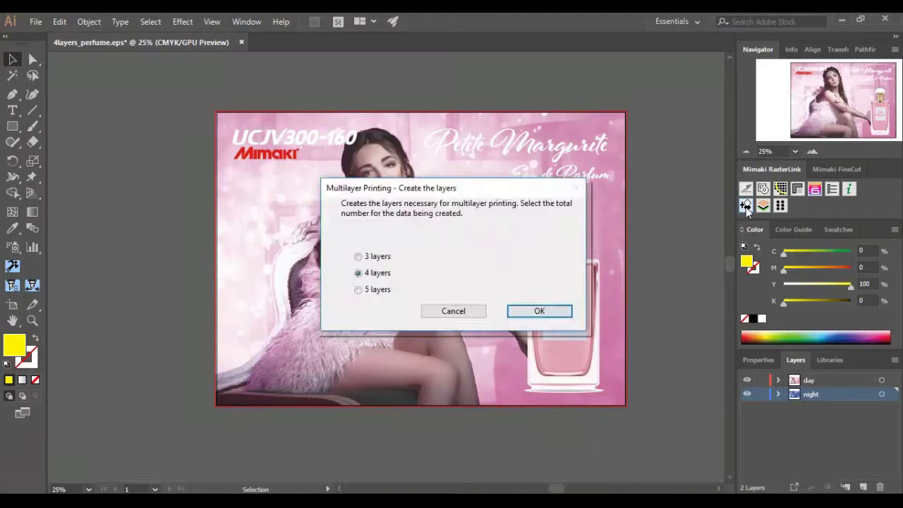
click(376, 278)
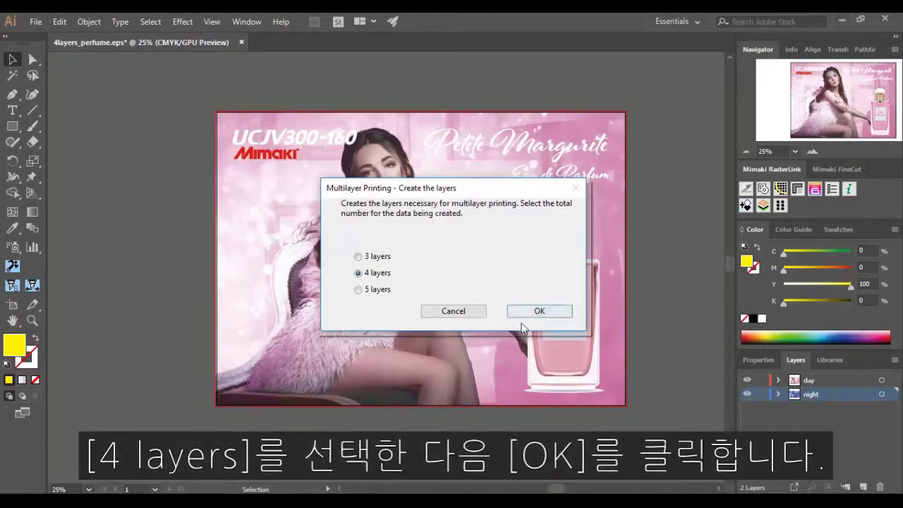
click(535, 310)
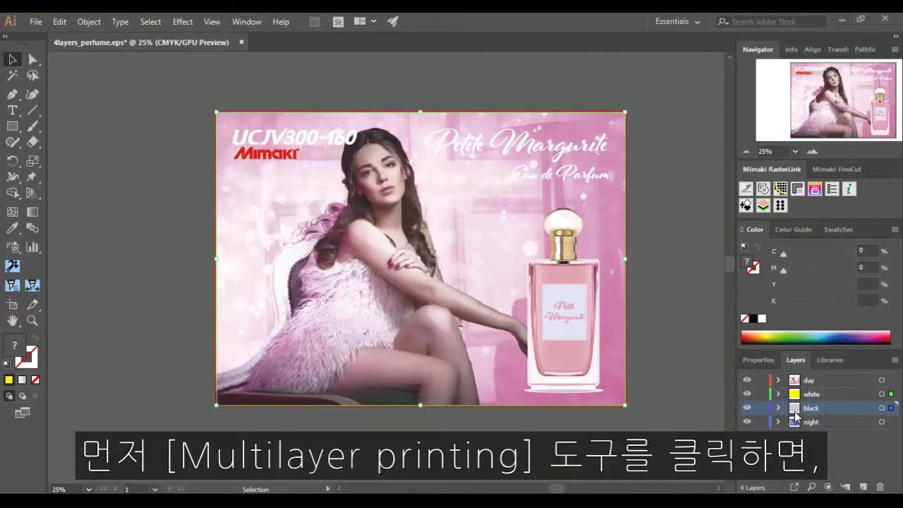
Preview the blue night version with 'Light is on' ticked, then start the multilayer output
click(764, 207)
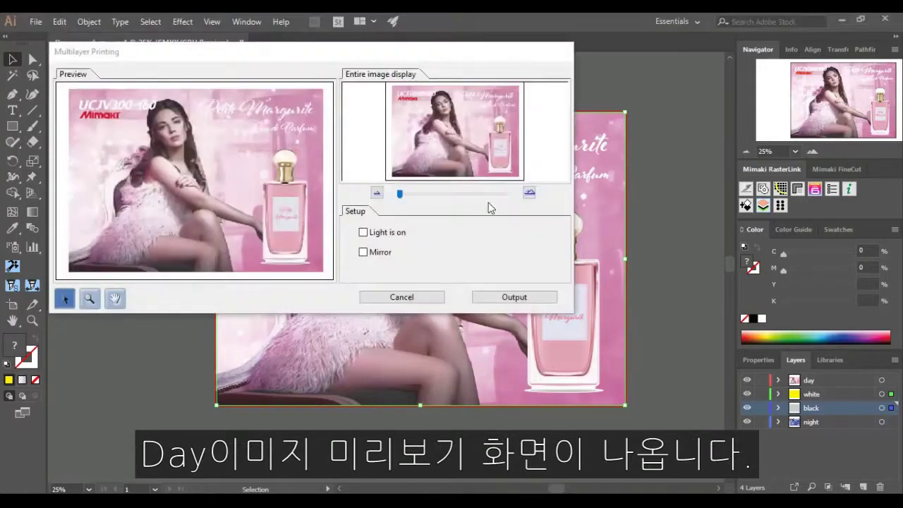
click(365, 235)
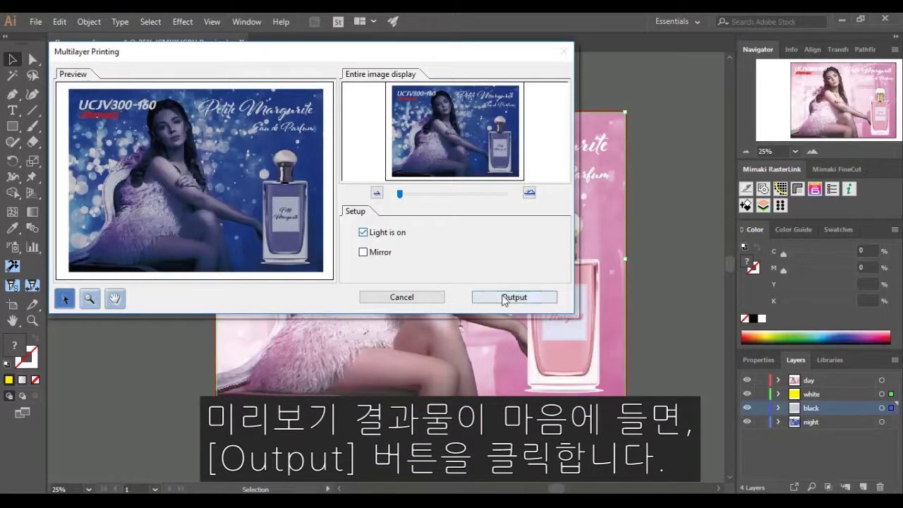
click(480, 296)
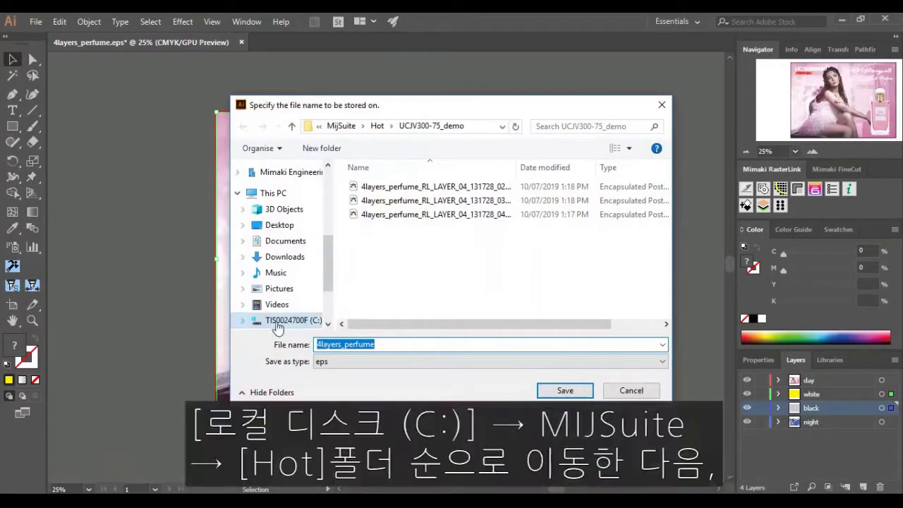
Save 4layers_perfume as EPS files in C:\MijSuite\Hot\UCJV300-75_demo with default EPS options
click(279, 324)
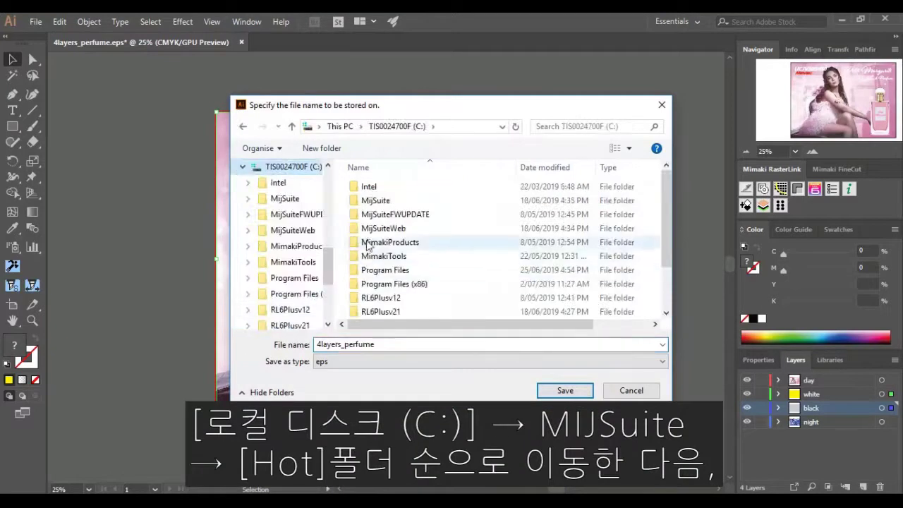
double_click(381, 203)
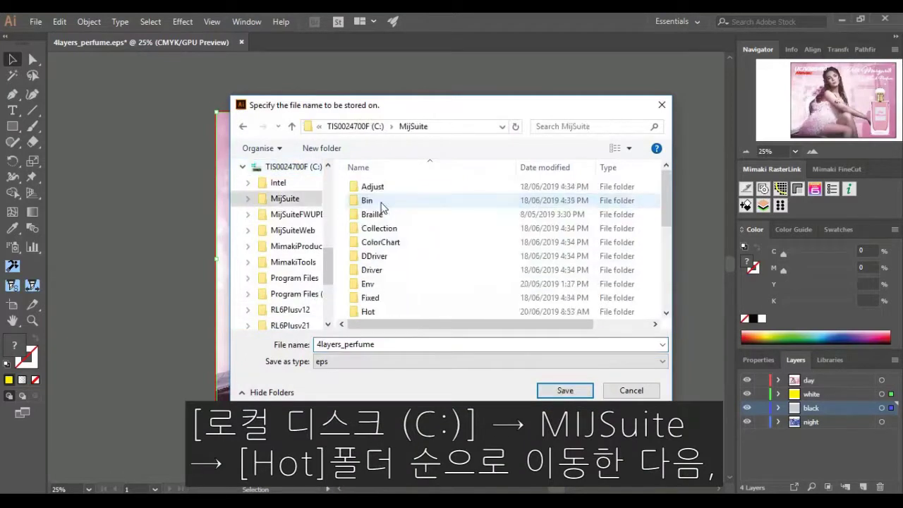
double_click(368, 312)
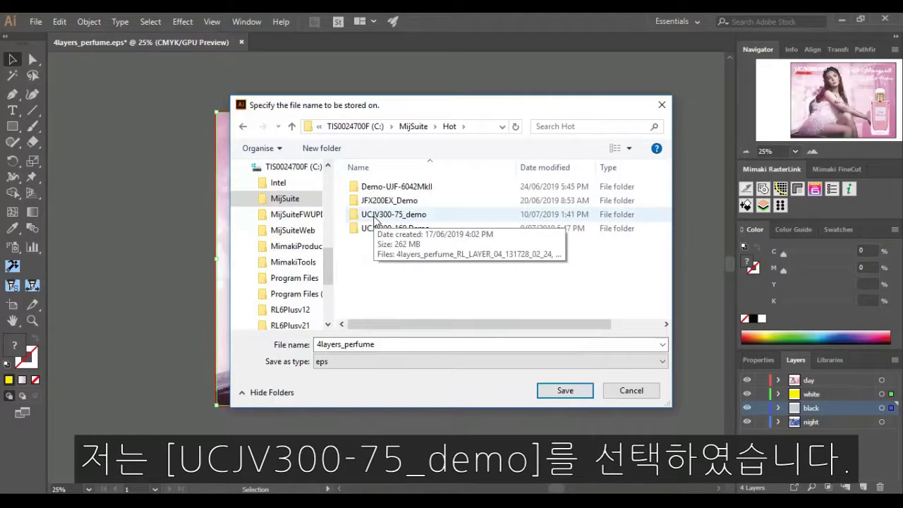
double_click(374, 216)
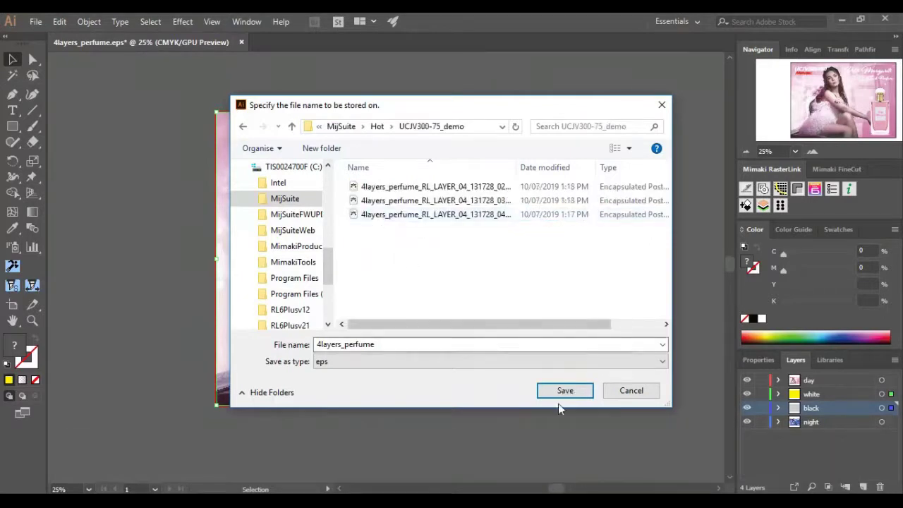
click(568, 393)
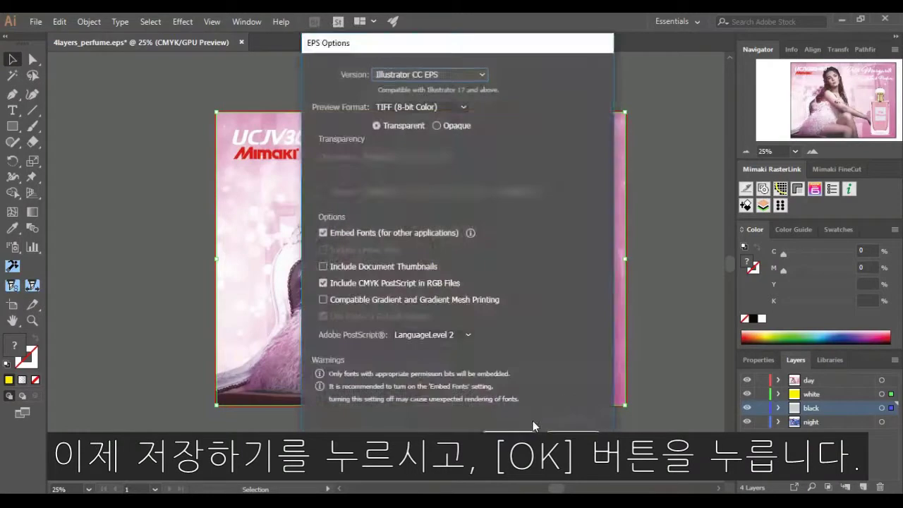
click(525, 434)
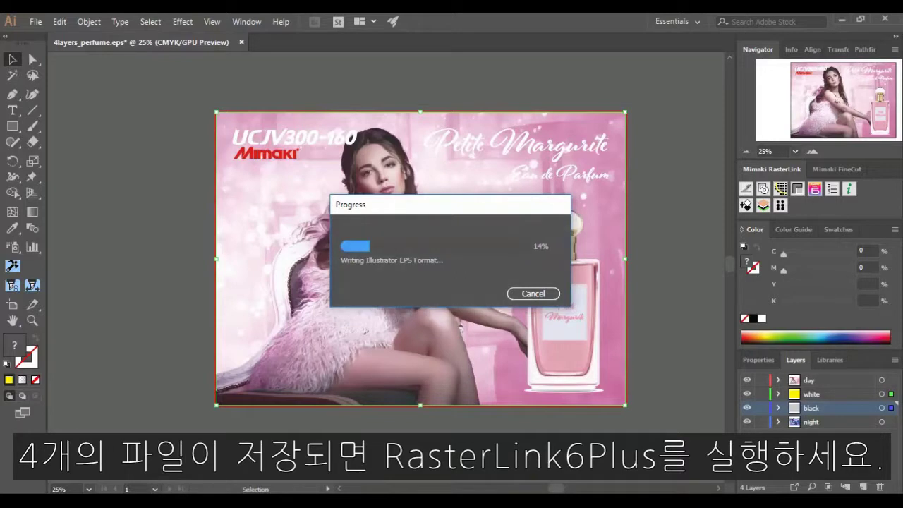
Let the EPS files finish writing, then bring RasterLink6Plus to the front
mouse_move(437, 498)
click(438, 451)
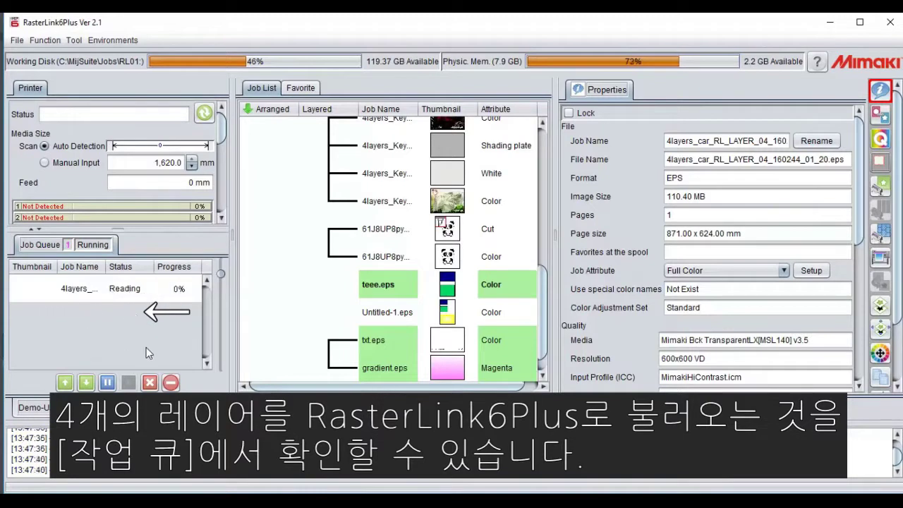
Once the four 4layers_perfume jobs load, select the night Color job and open Composition
click(542, 376)
click(542, 378)
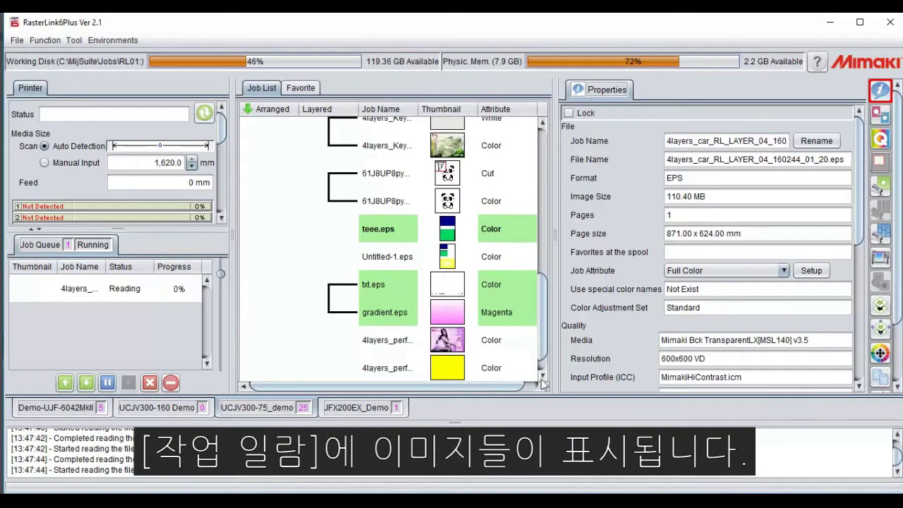
click(542, 377)
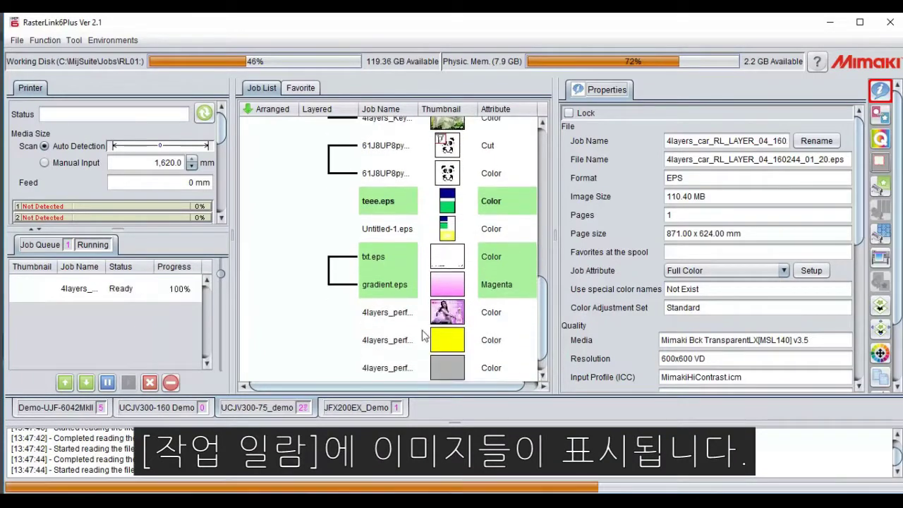
click(545, 380)
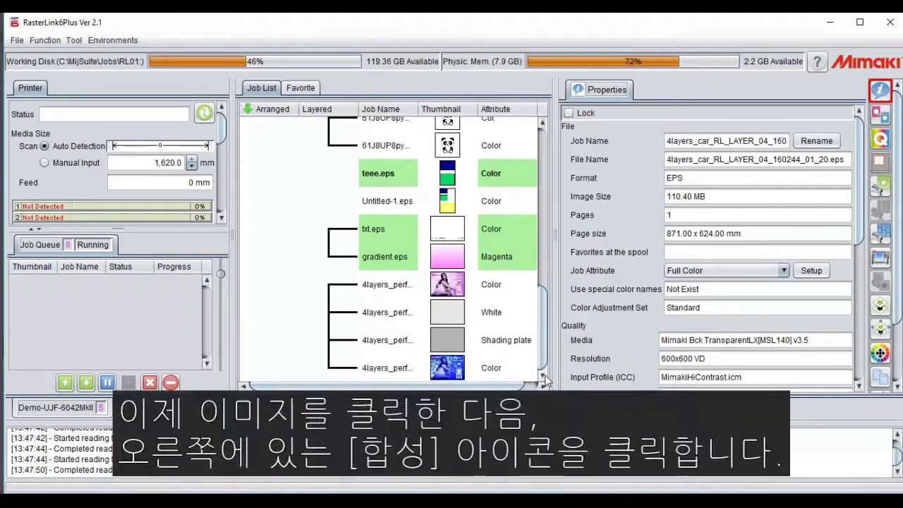
click(446, 370)
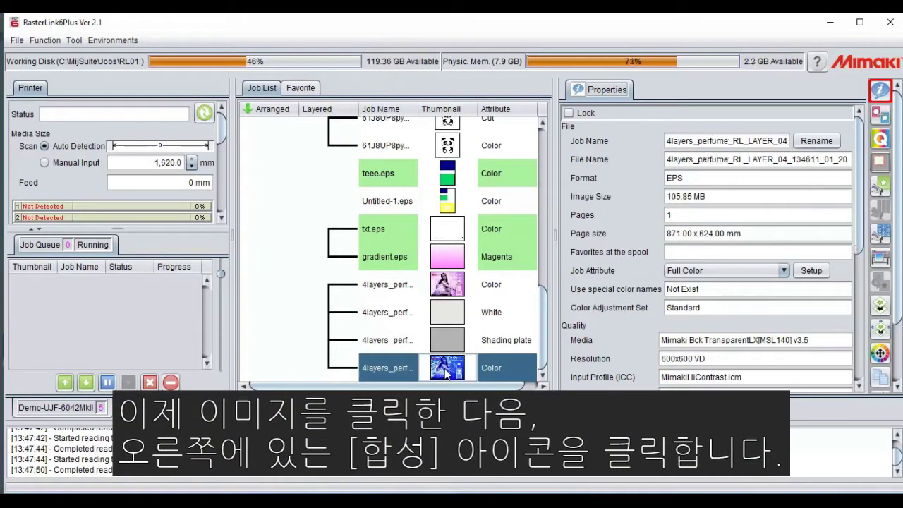
click(879, 308)
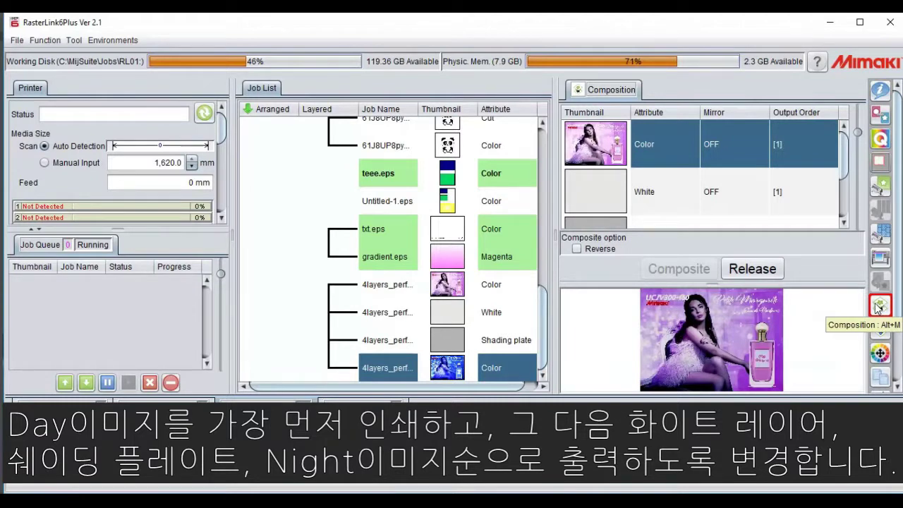
Tick Reverse, order the layers day, white, shading plate, night, and composite them
click(577, 248)
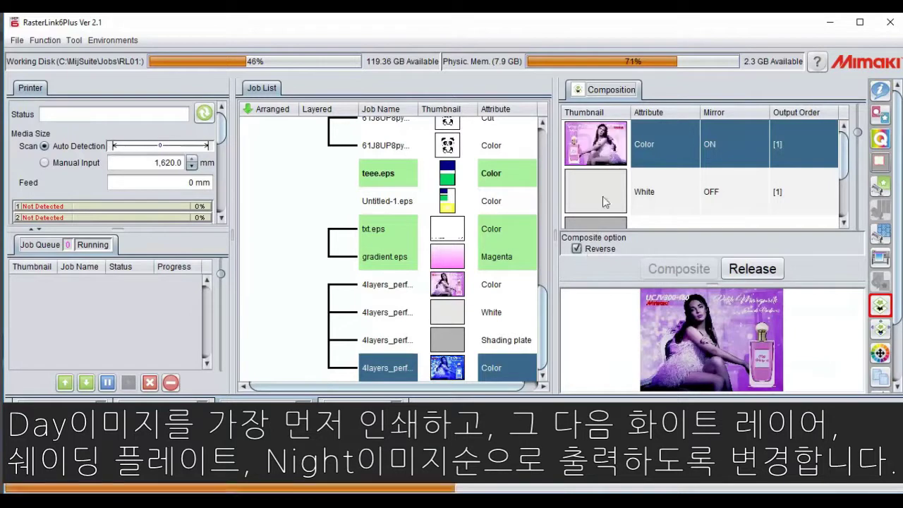
drag(608, 158, 601, 202)
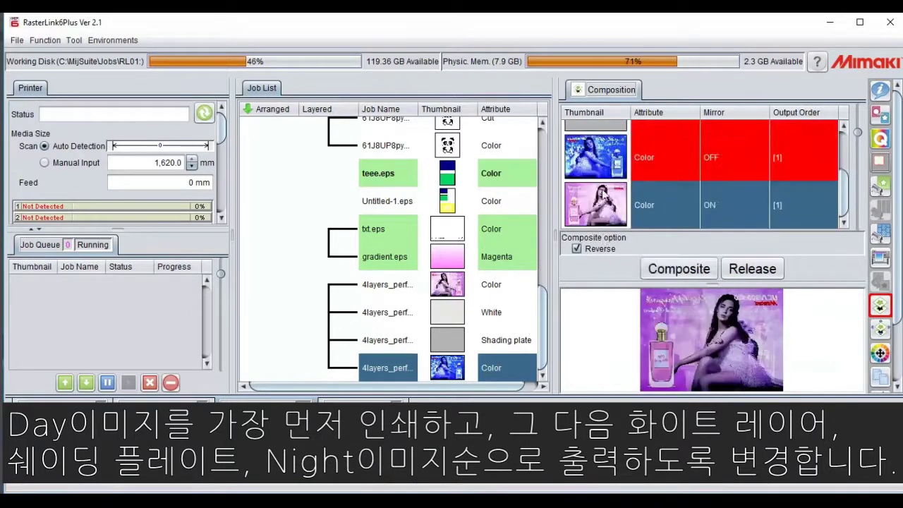
click(602, 173)
click(576, 249)
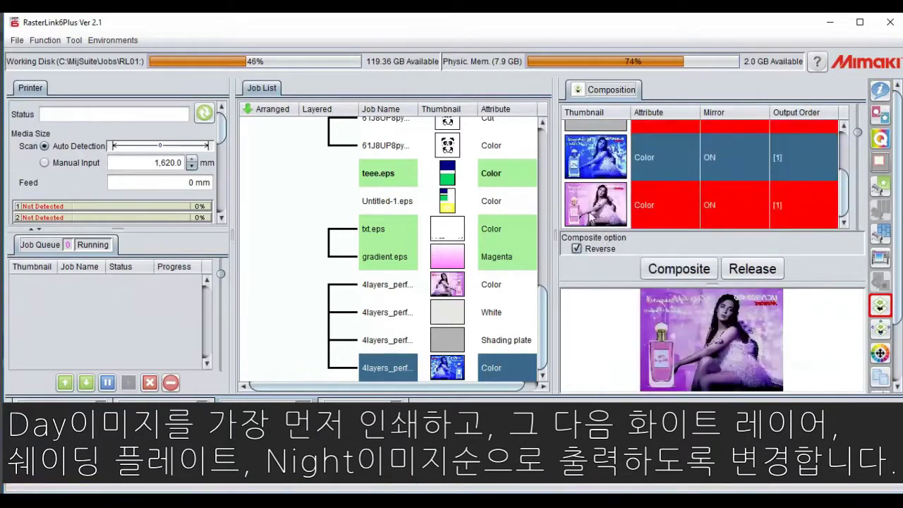
scroll(596, 204, up, 3)
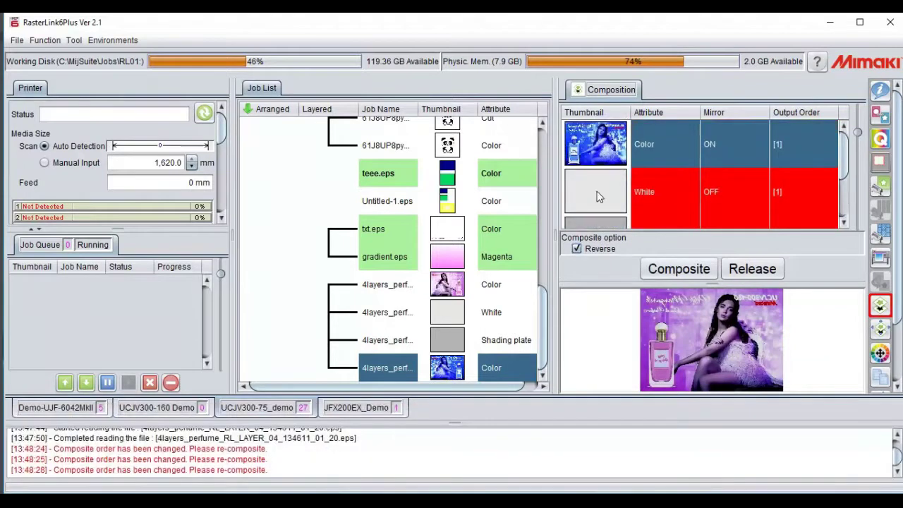
click(597, 197)
scroll(599, 216, down, 1)
drag(598, 161, 598, 221)
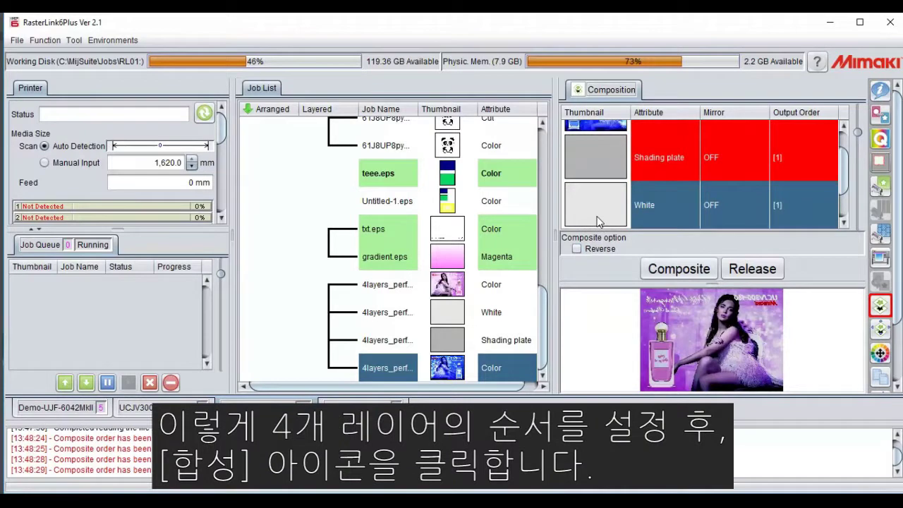
click(681, 269)
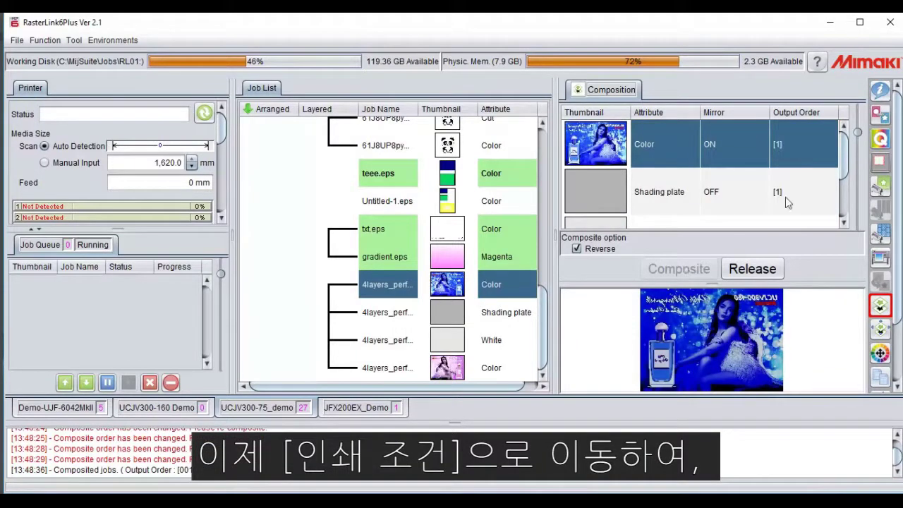
View the composited job's Print Quality settings, then its Execution page
click(880, 138)
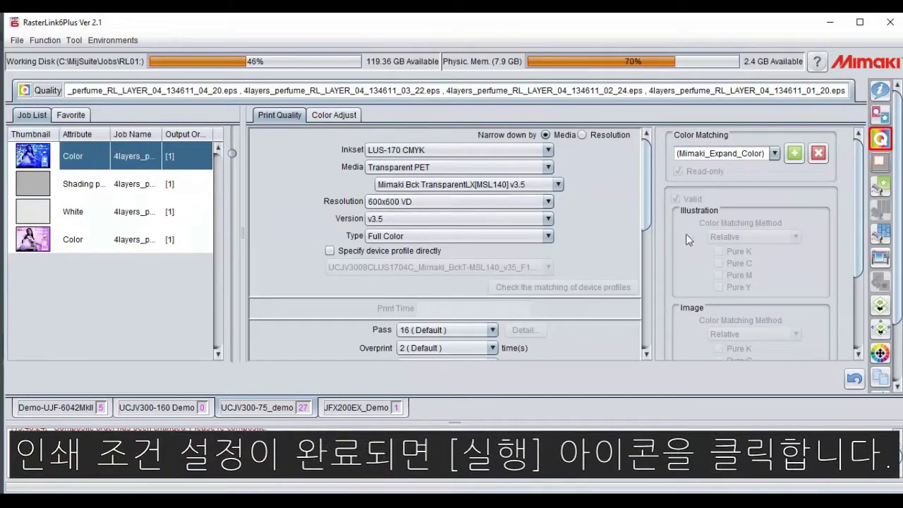
click(880, 259)
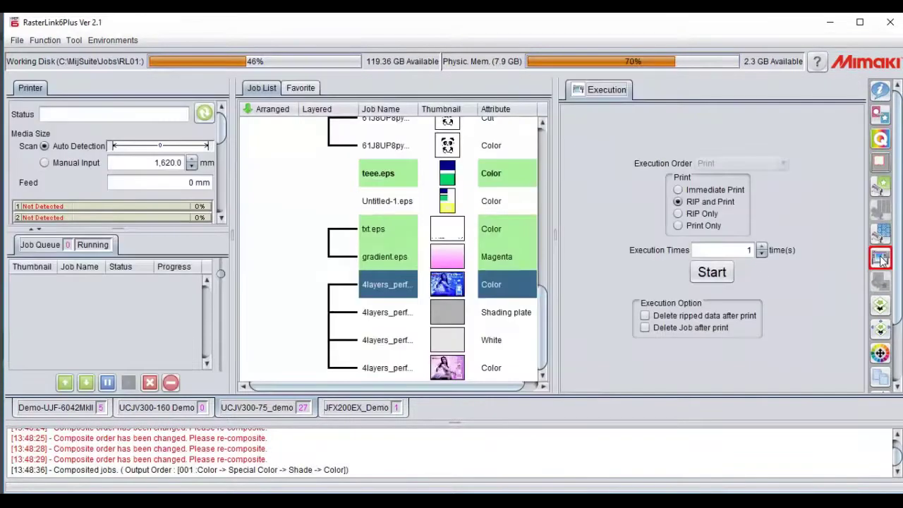
Set the job to RIP and Print and start it
click(697, 205)
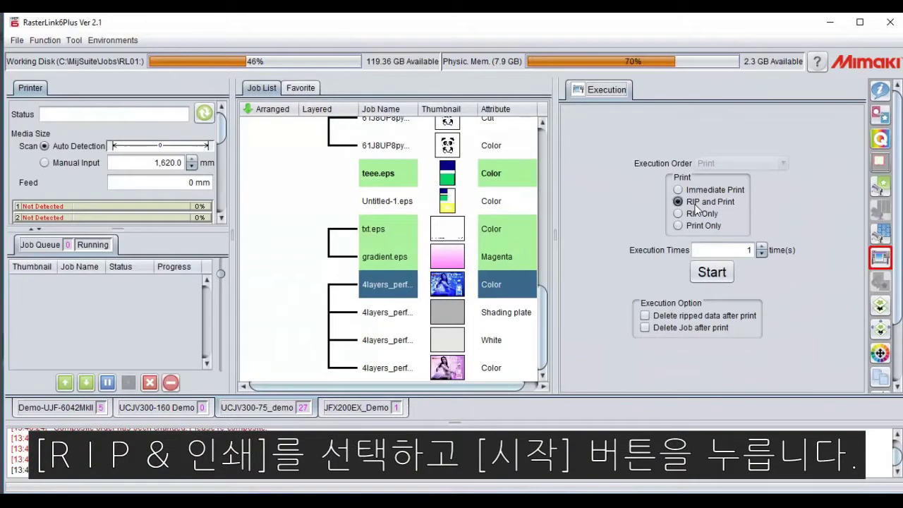
click(712, 274)
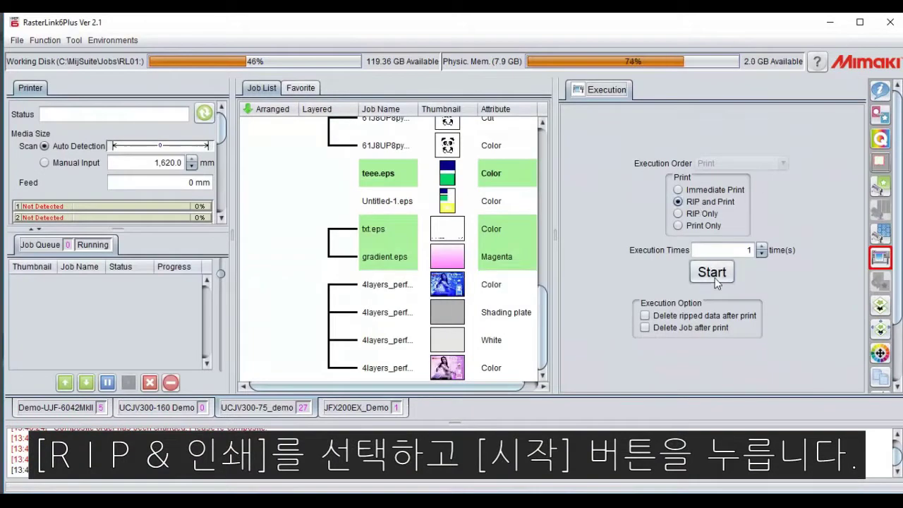